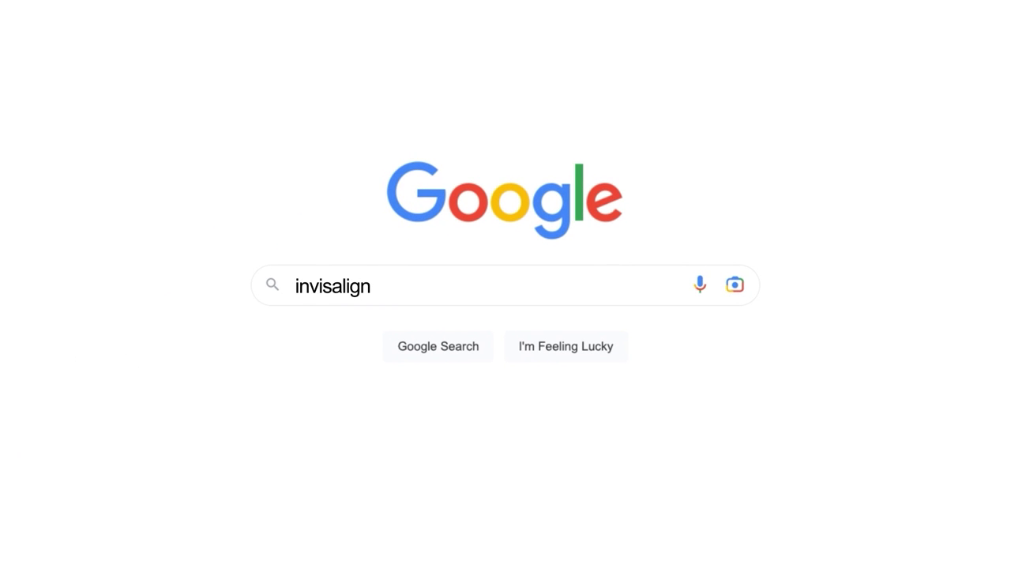
- Search 'invisalign' and review its 368,000/mo volume, $6.71 CPC, 0.39 competition and SEO difficulty
key(Return)
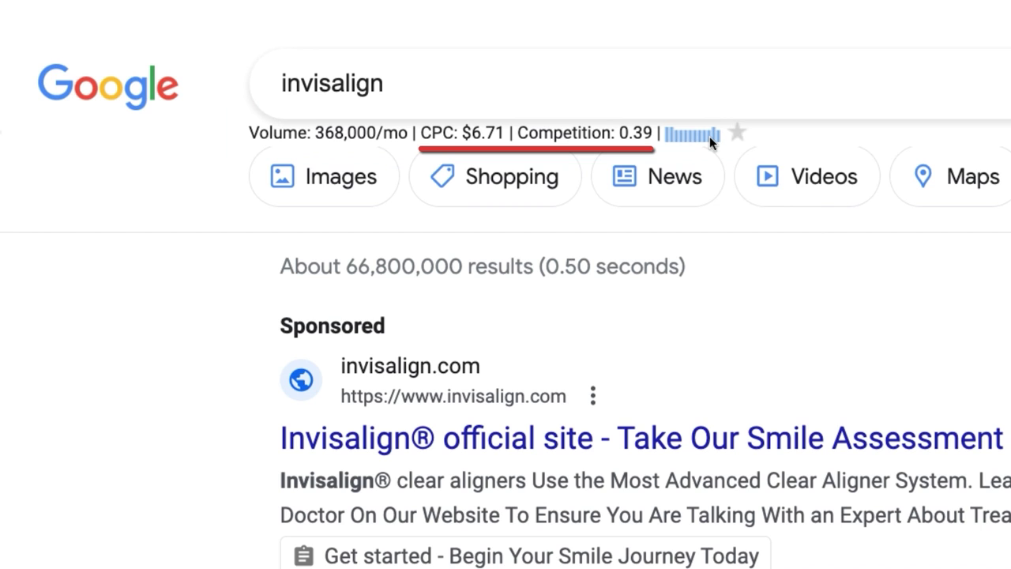
mouse_move(707, 143)
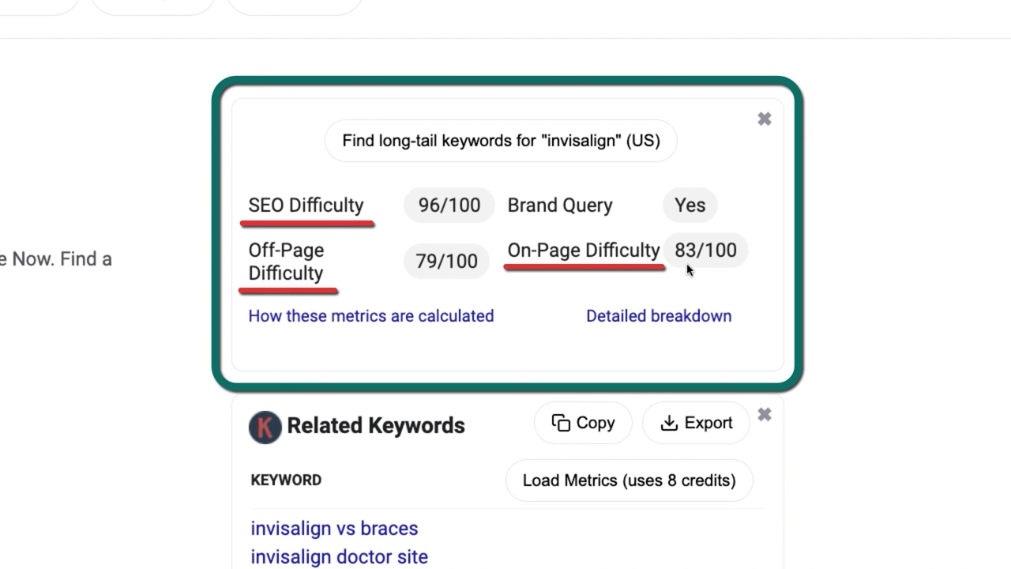
- Load the Long-Tail Keywords metrics, led by 'invisalign cost' at 74,000/mo, $5.28 CPC, 0.46 competition
scroll(687, 268, down, 5)
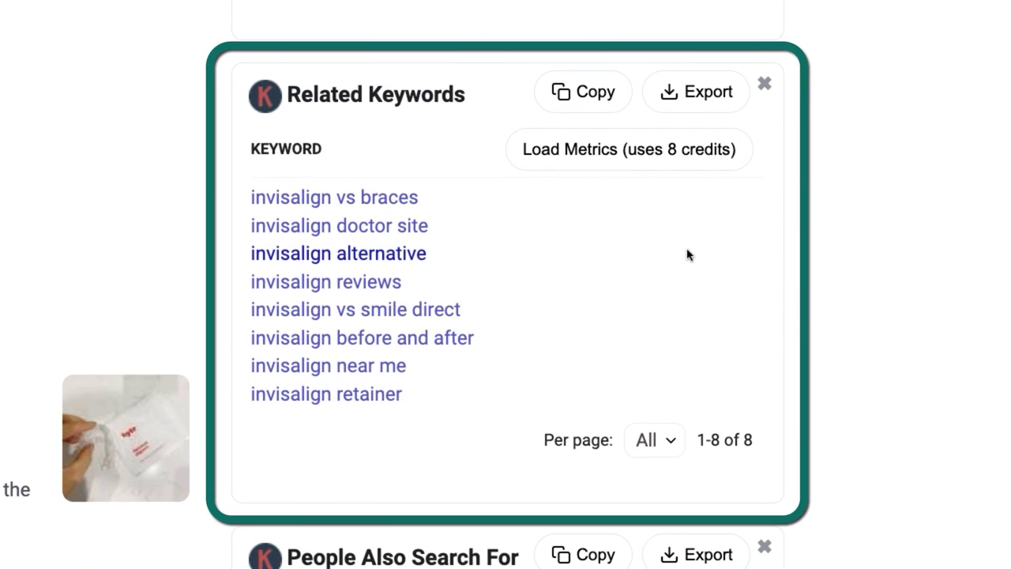
scroll(687, 254, down, 6)
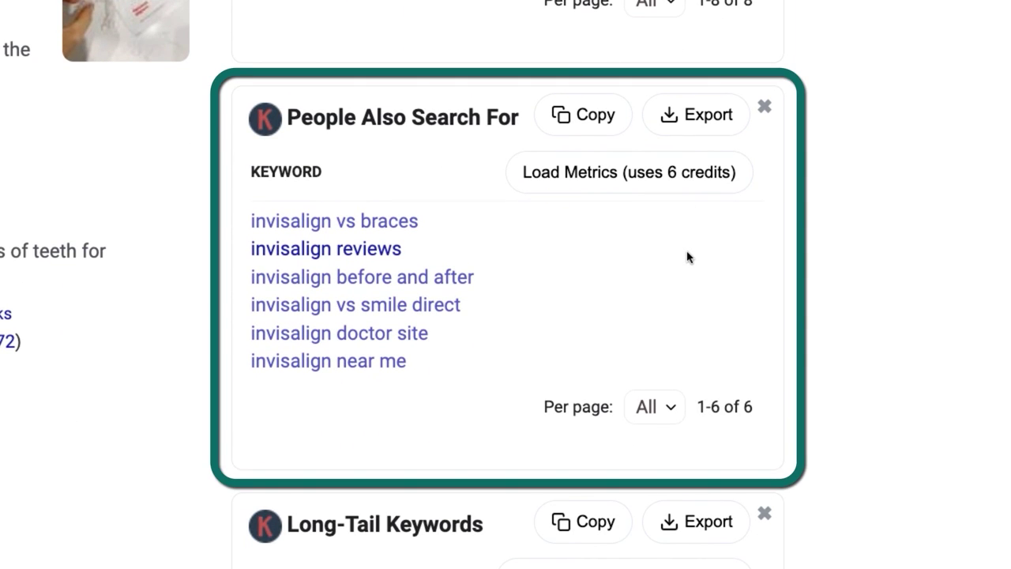
scroll(687, 257, down, 6)
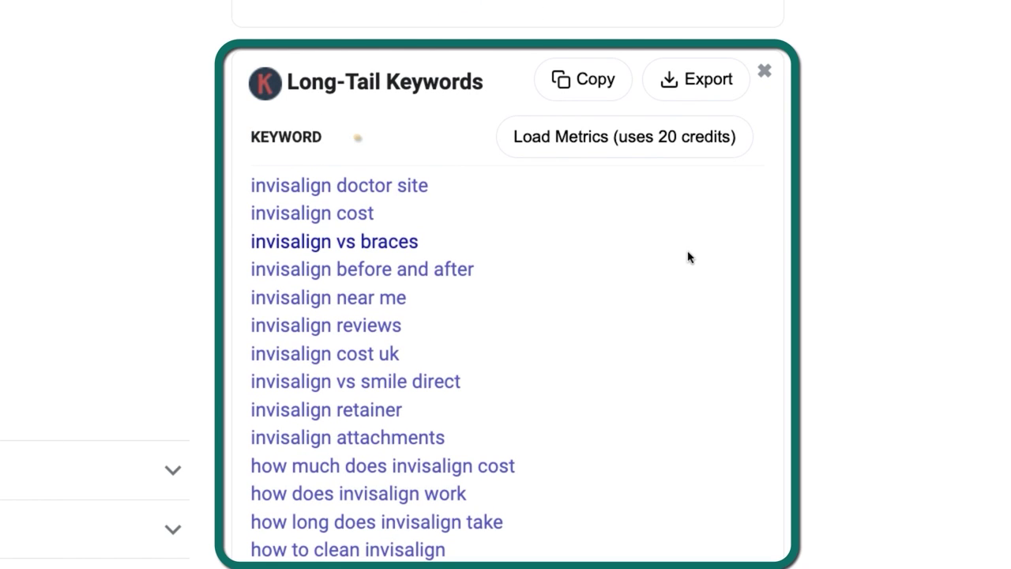
click(605, 152)
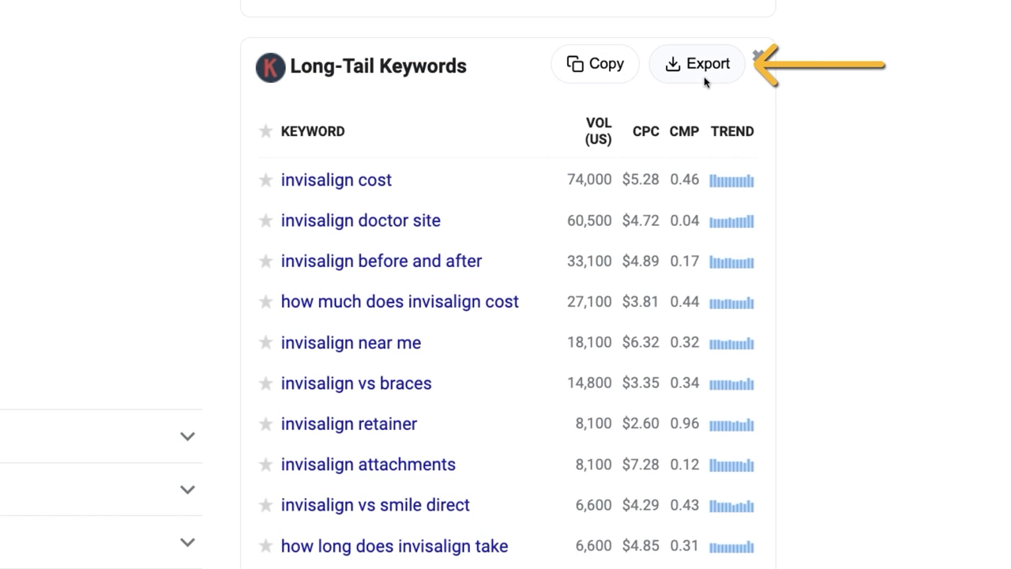
- Star 'invisalign before and after' as a favourite and view the search suggestions with their volumes
click(265, 260)
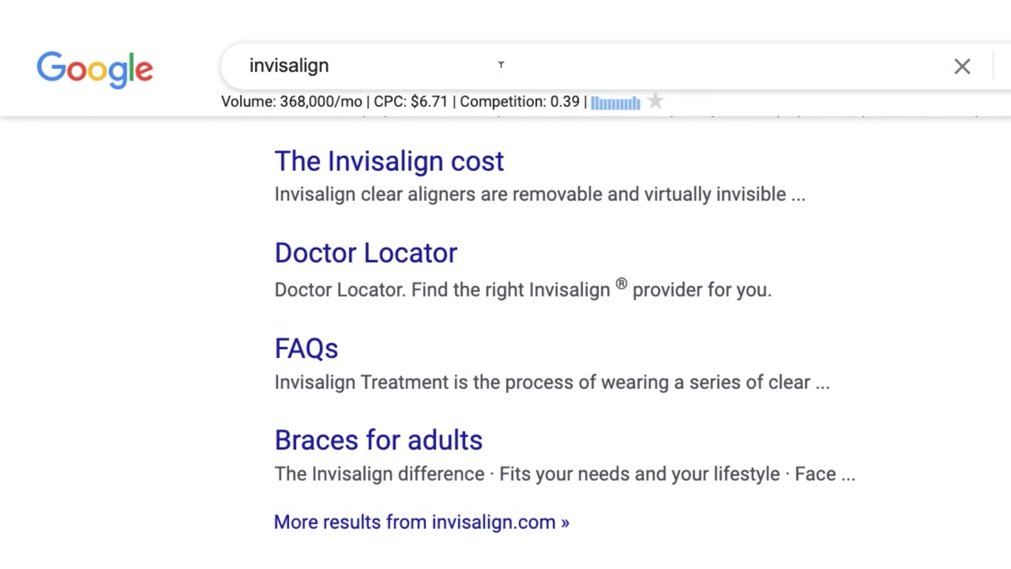
click(387, 62)
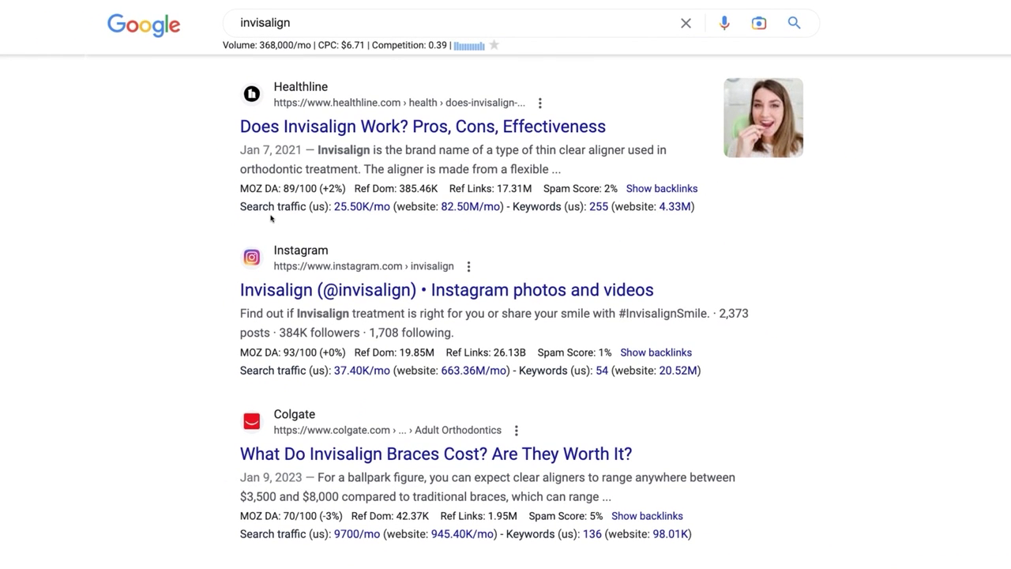
- Show backlinks for the Healthline article, then switch to backlinks for the entire Healthline domain
mouse_move(270, 218)
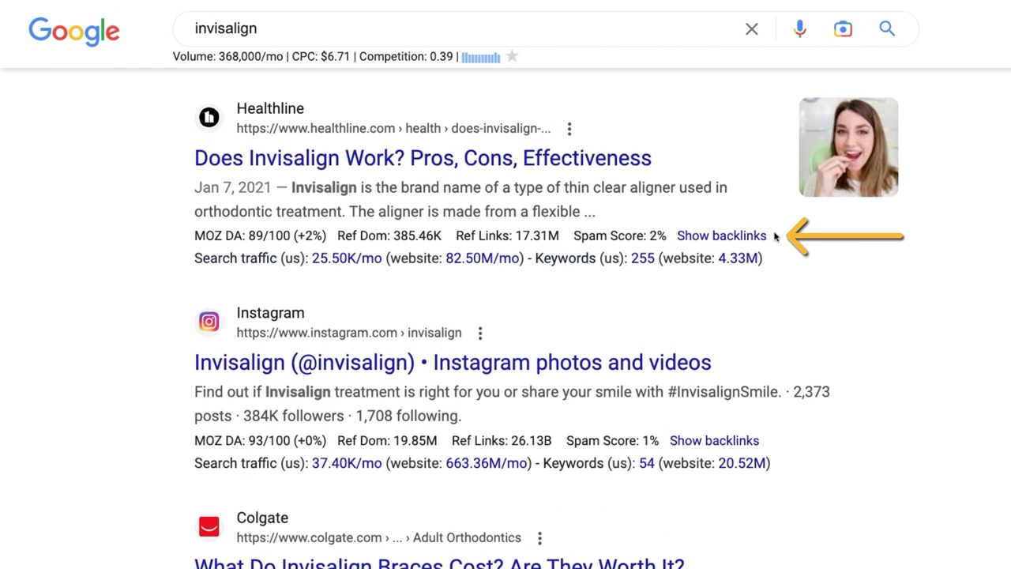
click(747, 236)
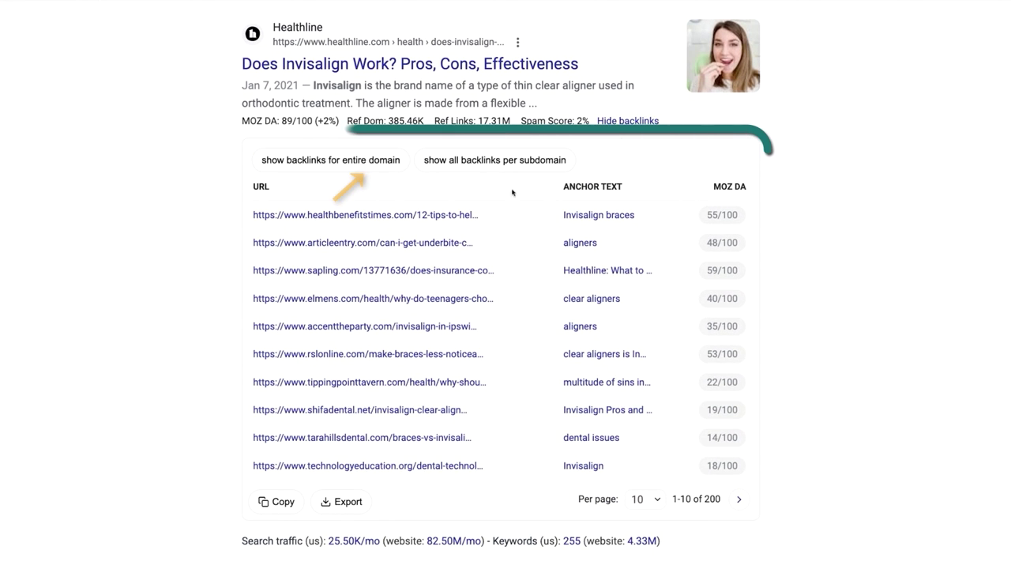
click(379, 161)
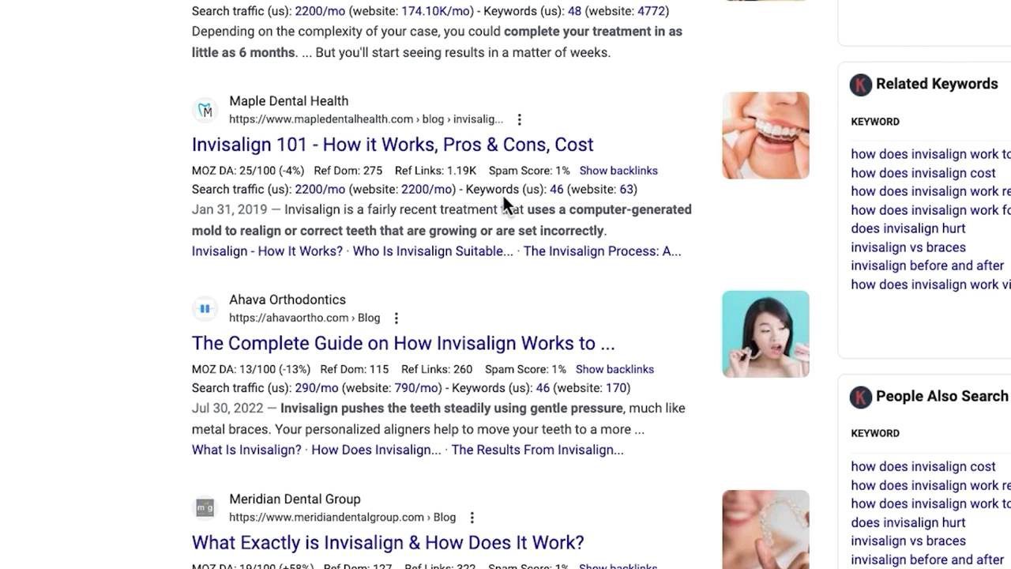
- Open the list of 46 keywords the Maple Dental Health Invisalign 101 page ranks for
mouse_move(502, 192)
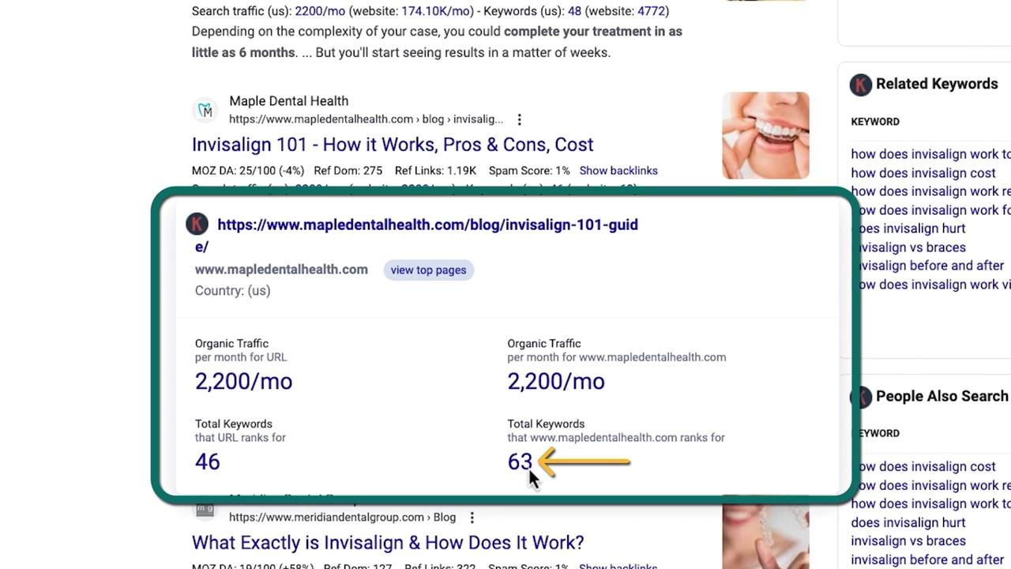
click(209, 464)
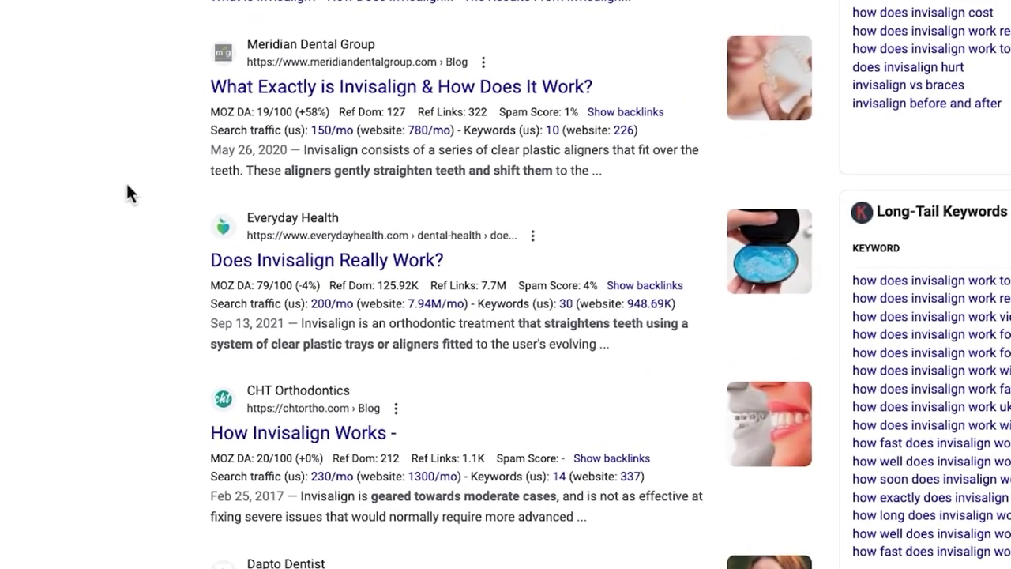
- View meridiandentalgroup.com's top pages, then load the pasted Ahava Orthodontics Invisalign guide URL in a new tab
mouse_move(234, 130)
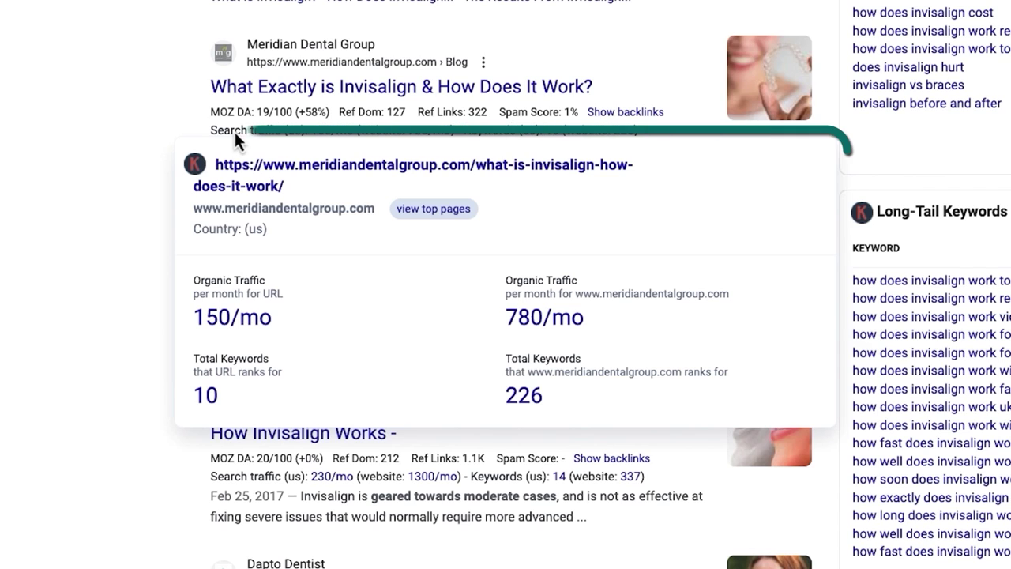
click(431, 218)
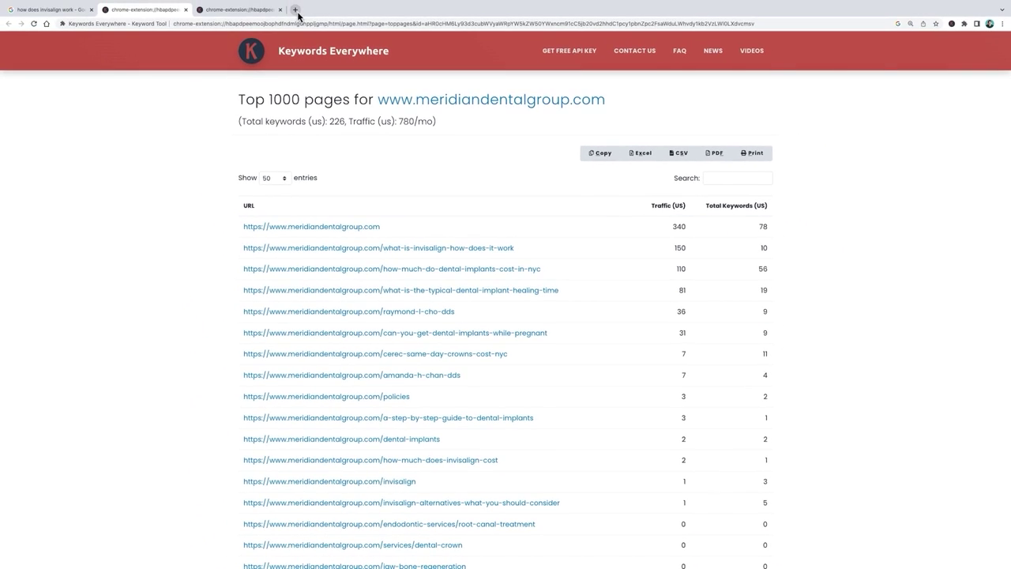
click(296, 11)
text(https://ahavaortho.com/blog/the-complete-guide-on-how-invisalign-works-to-straighten-teeth/)
key(Return)
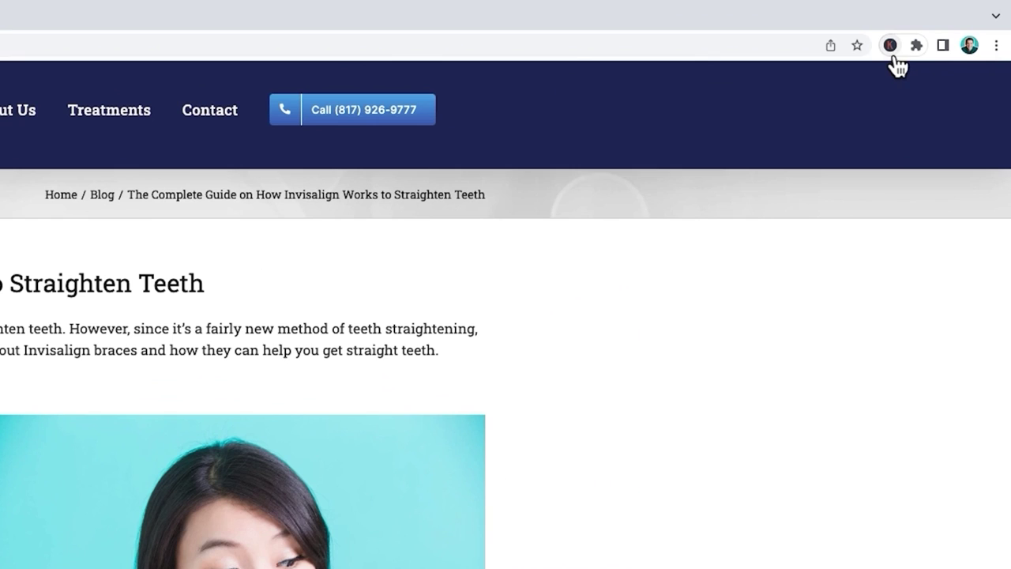
- Open My Favorite Keywords from the Keywords Everywhere toolbar menu
click(903, 40)
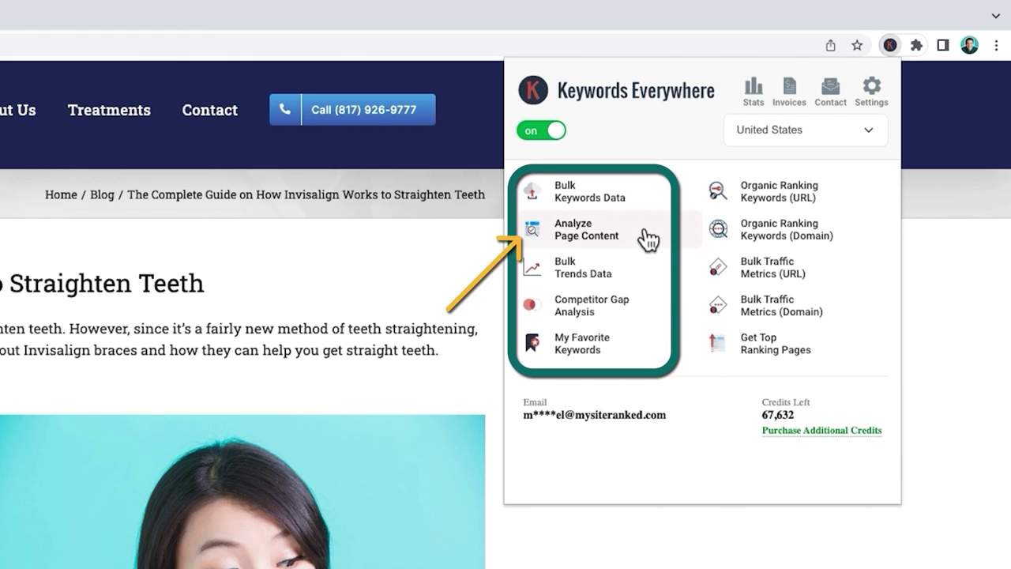
click(655, 353)
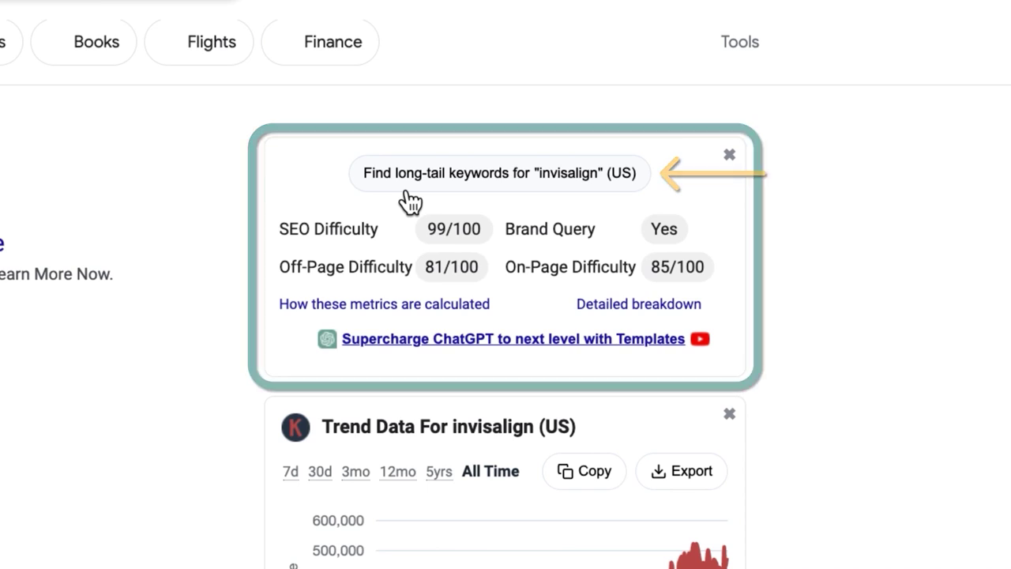
- Open the invisalign long-tail keywords and sort them by Trending %, highest first
click(405, 191)
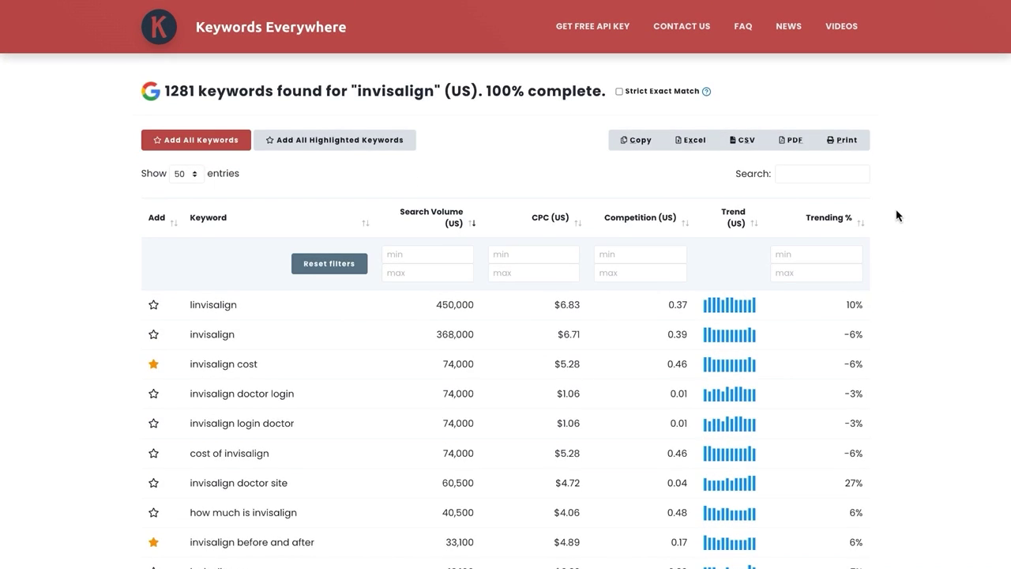
scroll(896, 217, down, 2)
scroll(895, 216, down, 5)
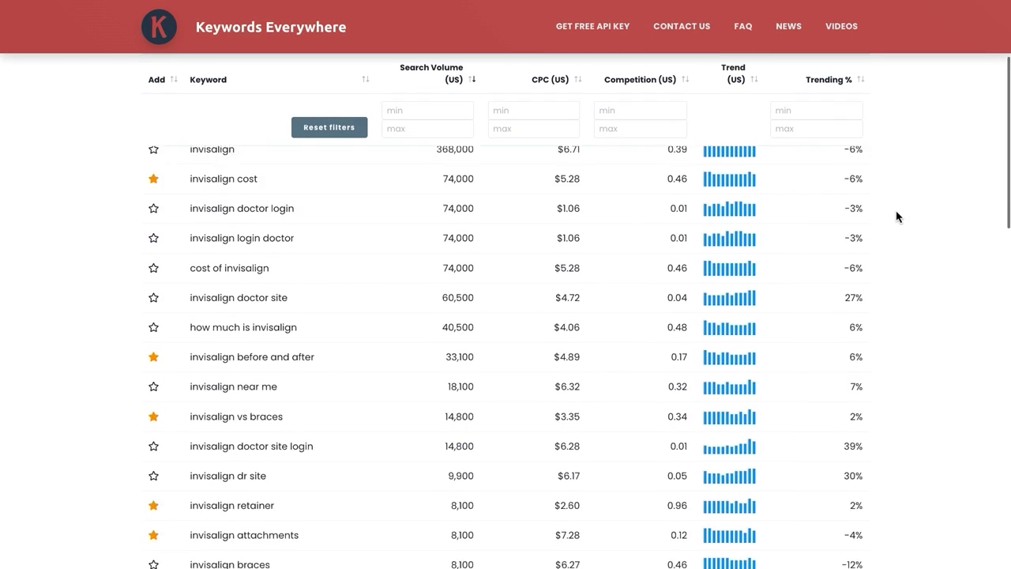
scroll(896, 216, down, 5)
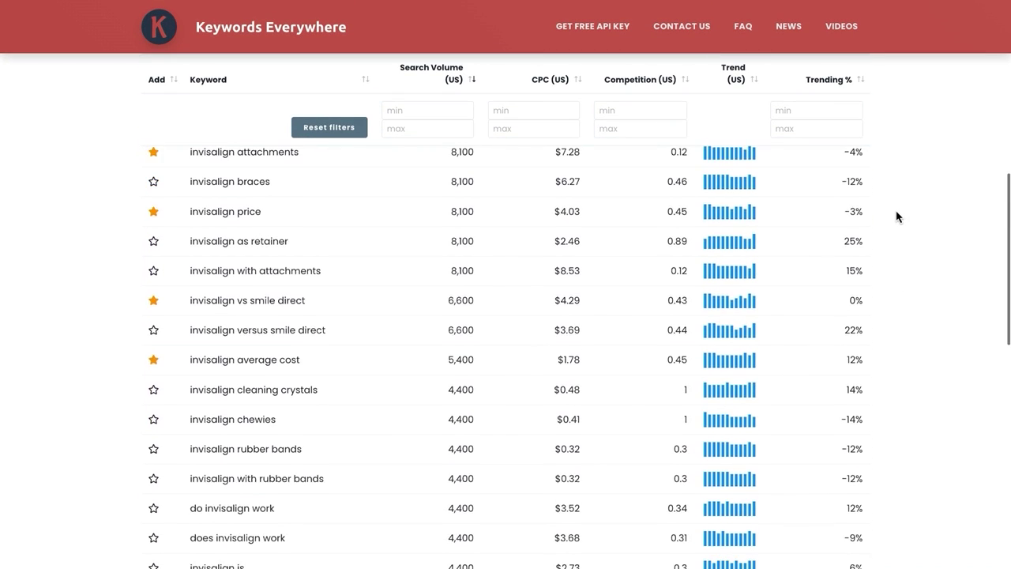
scroll(896, 216, down, 5)
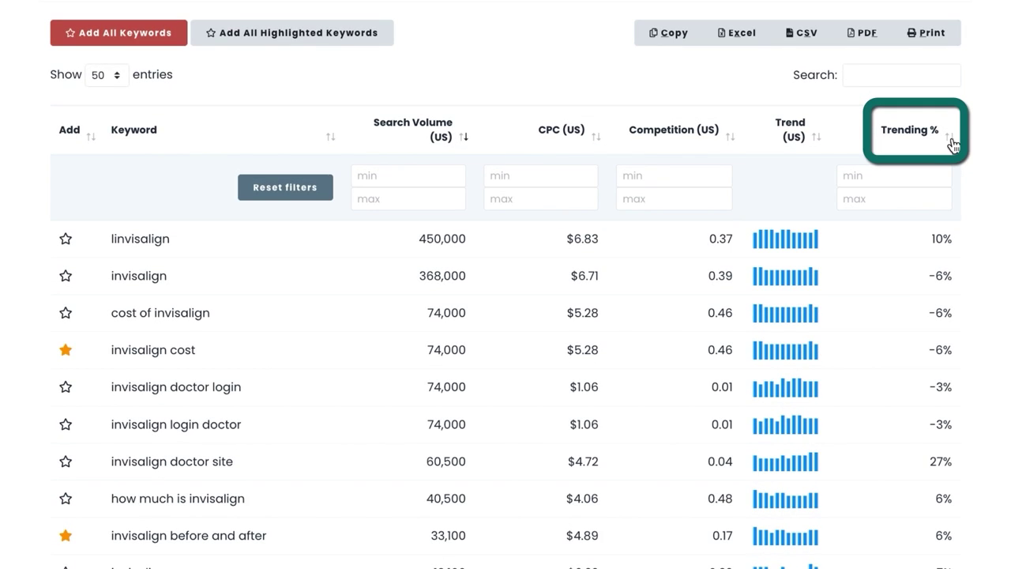
click(952, 142)
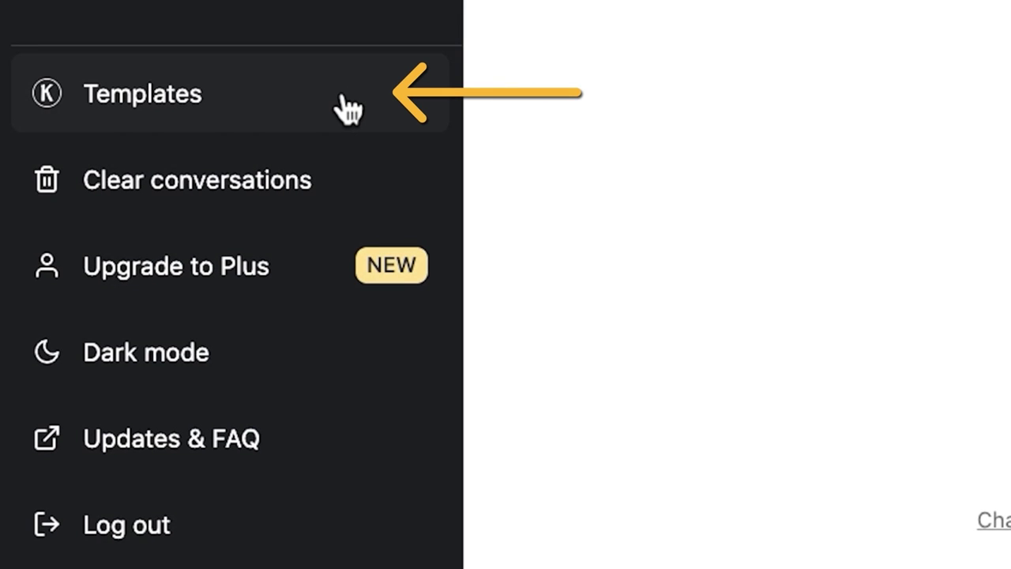
- Open the ChatGPT prompt templates filtered to the SEO category and Keyword Research sub-category
click(344, 94)
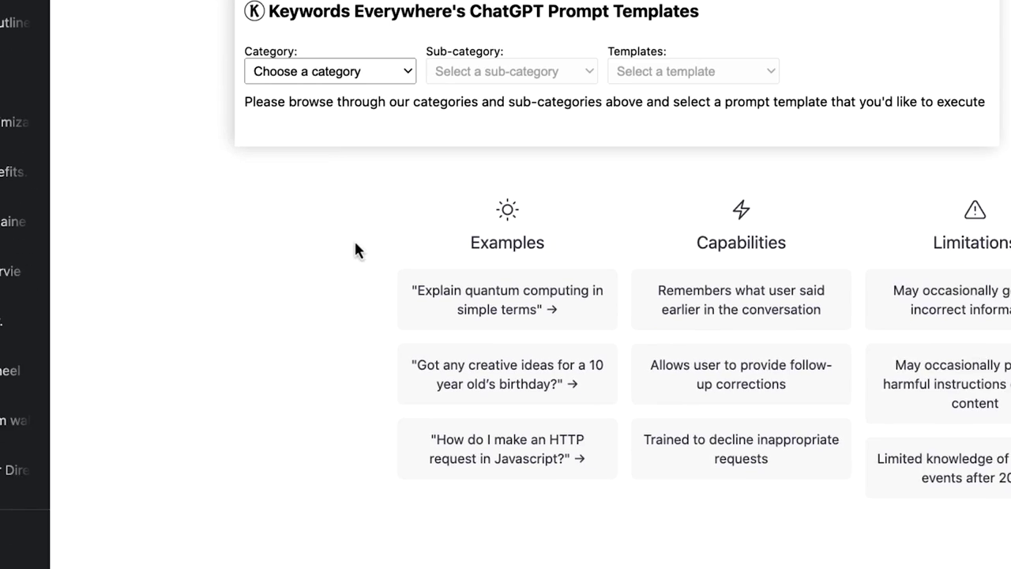
click(391, 73)
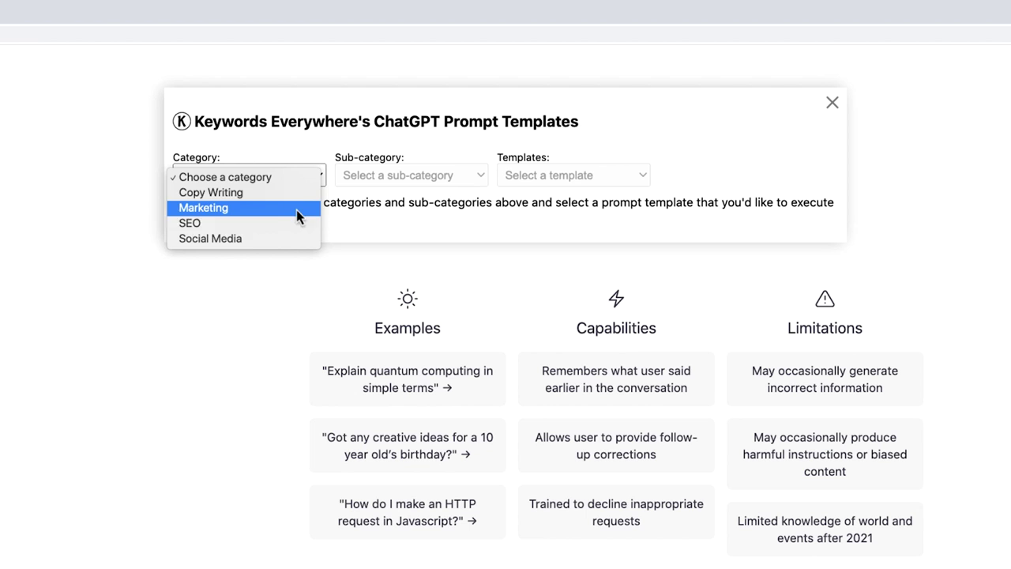
click(294, 229)
click(411, 175)
click(384, 190)
click(626, 180)
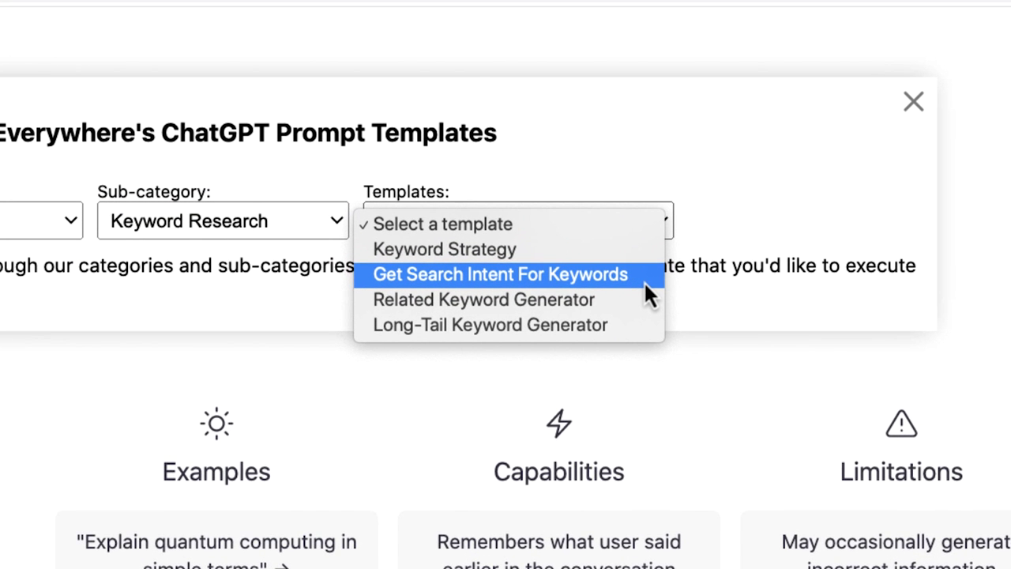
- Run the Get Search Intent, Generate Blog Post Outline and Meta Title & Description templates
click(643, 282)
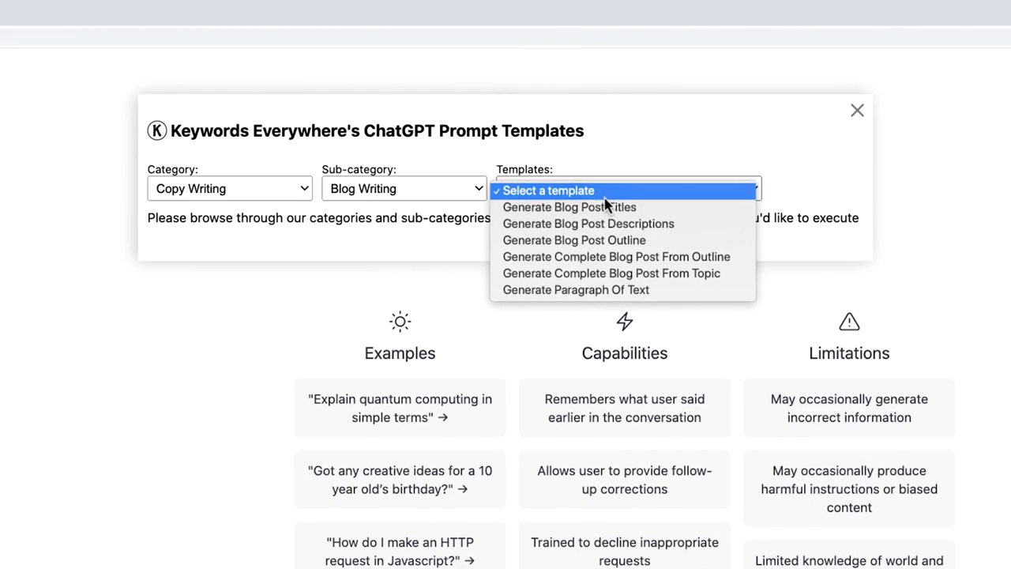
click(679, 249)
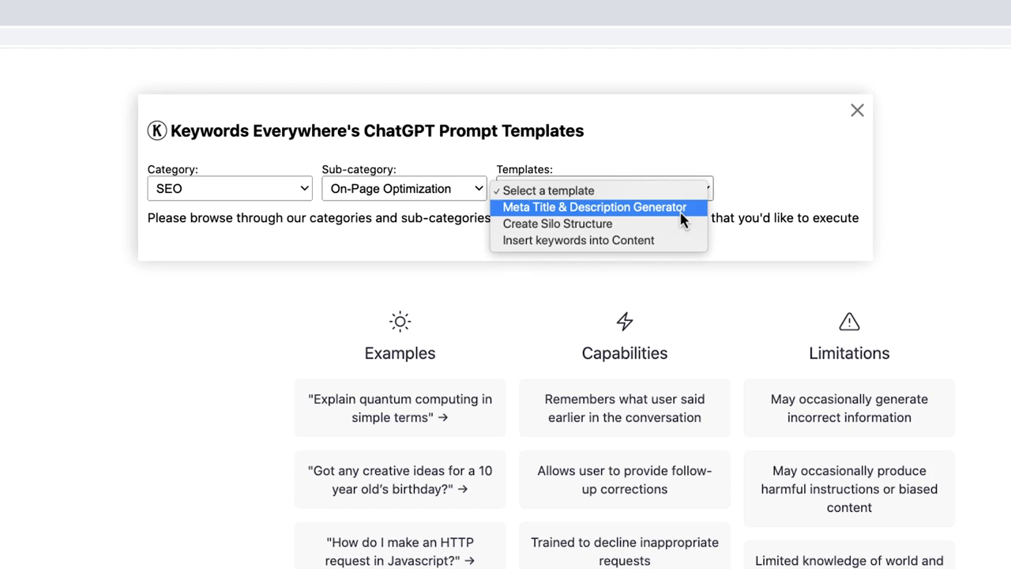
click(693, 211)
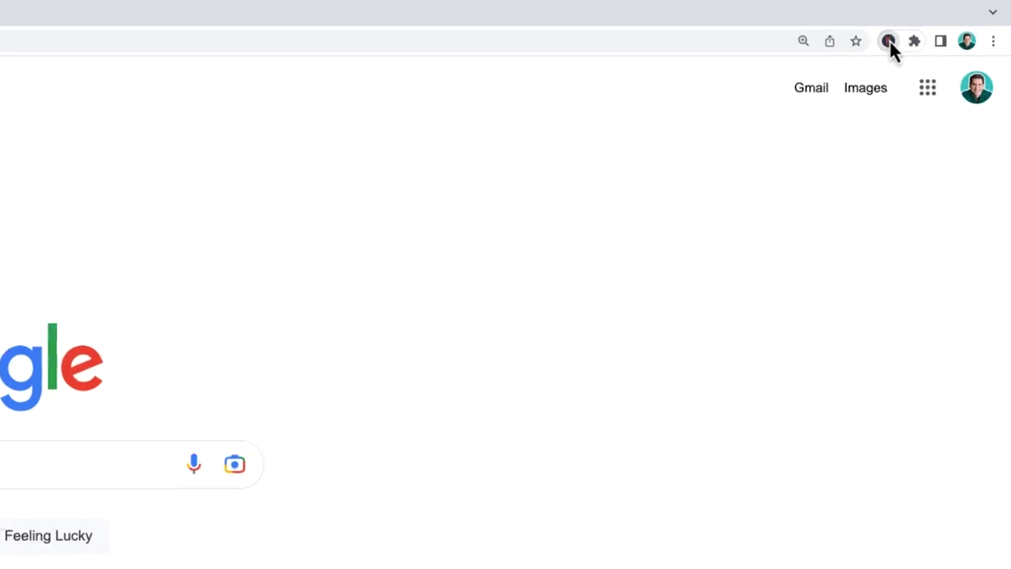
- Choose United States in the country dropdown of the Keywords Everywhere toolbar panel
click(893, 47)
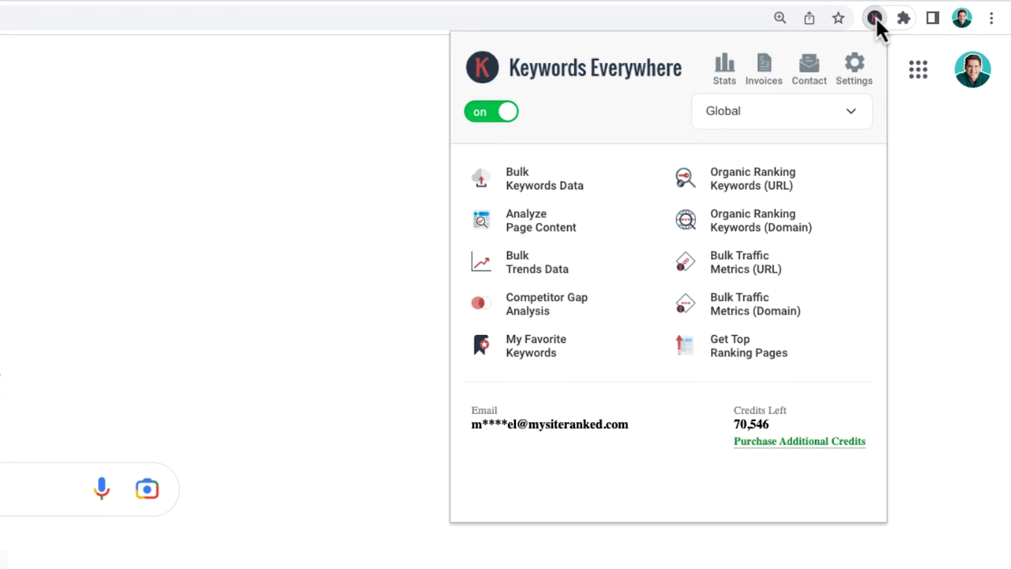
click(801, 118)
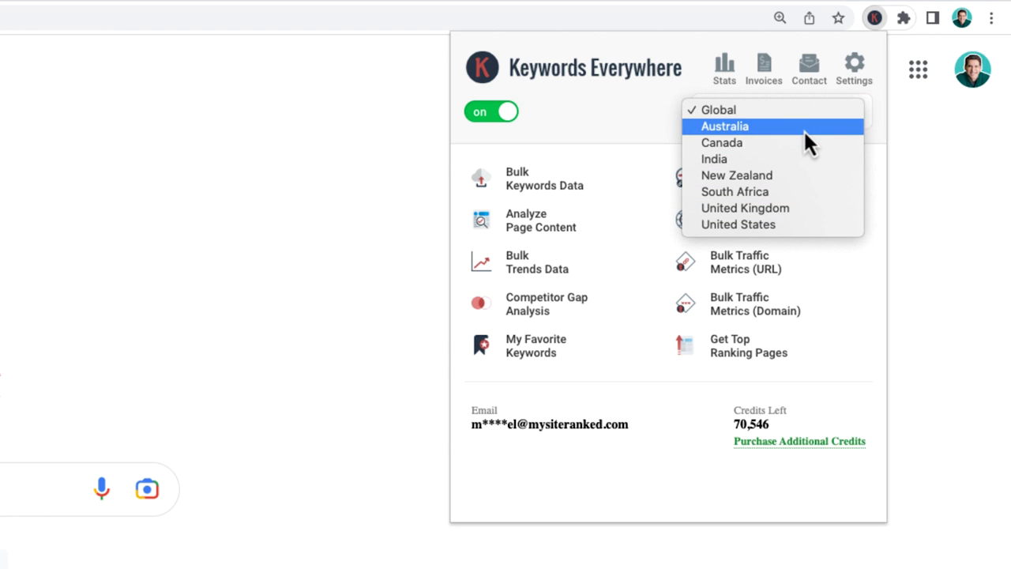
click(816, 224)
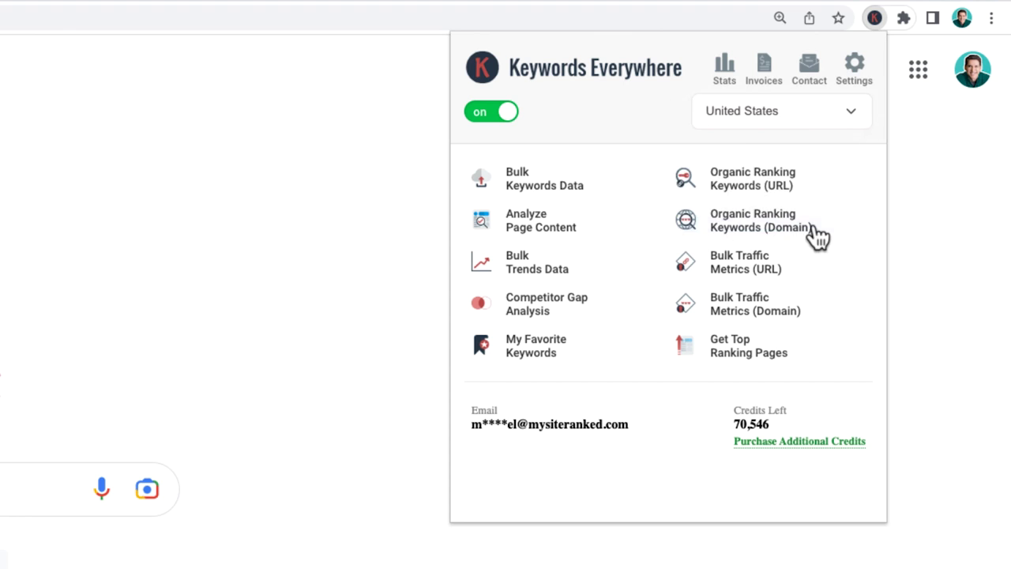
- In the extension settings, turn on Highlight Volume for keywords with volume above 10
click(861, 74)
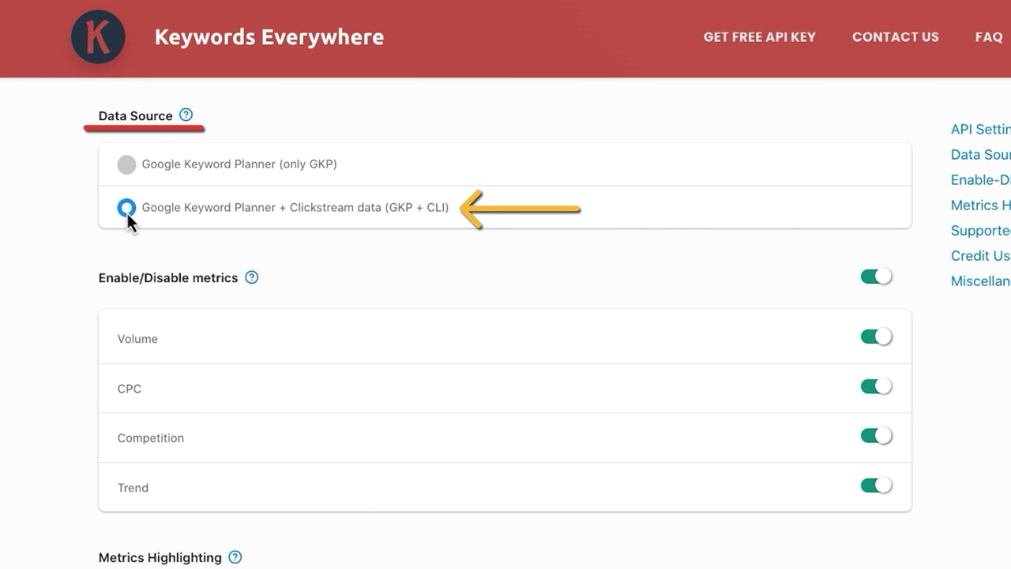
scroll(71, 190, down, 5)
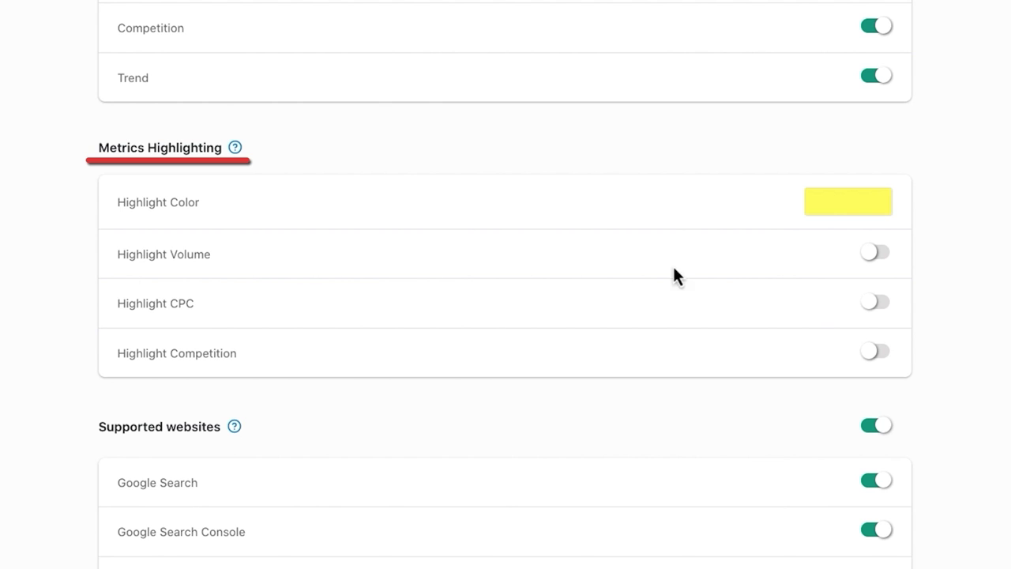
click(874, 255)
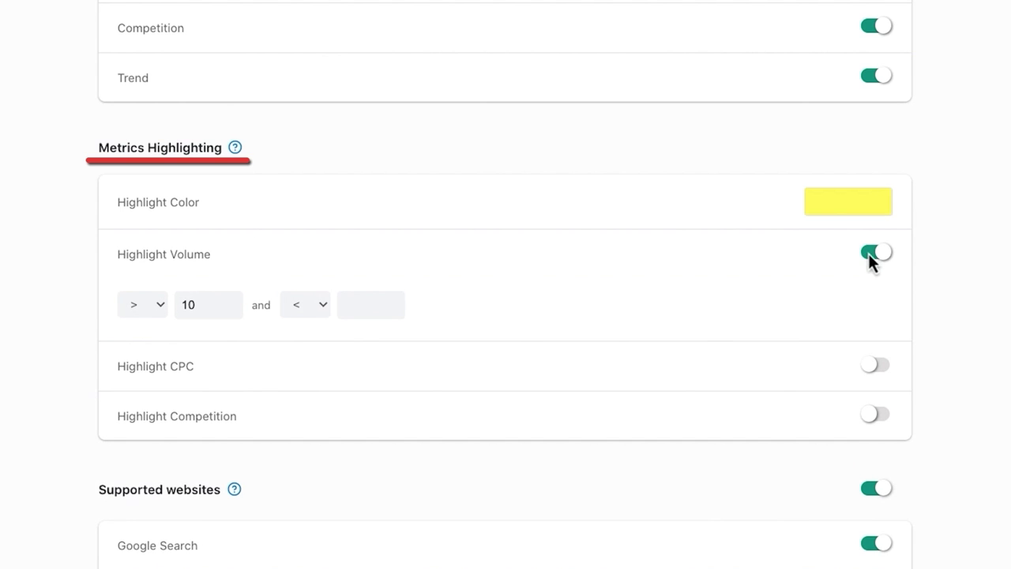
double_click(190, 305)
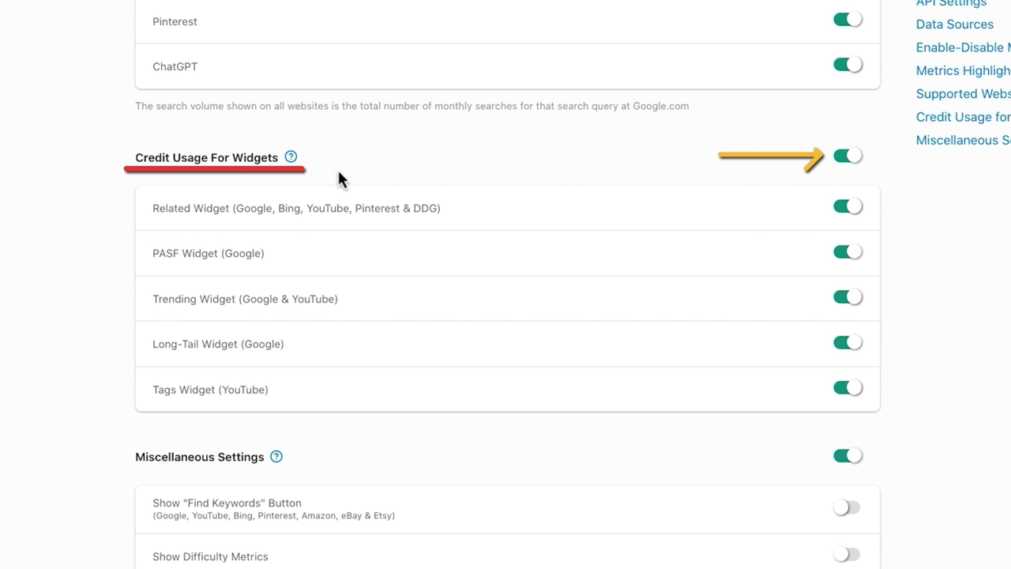
- Turn off widget credit usage and the Add All Keywords button; enable difficulty and autocomplete metrics
click(843, 162)
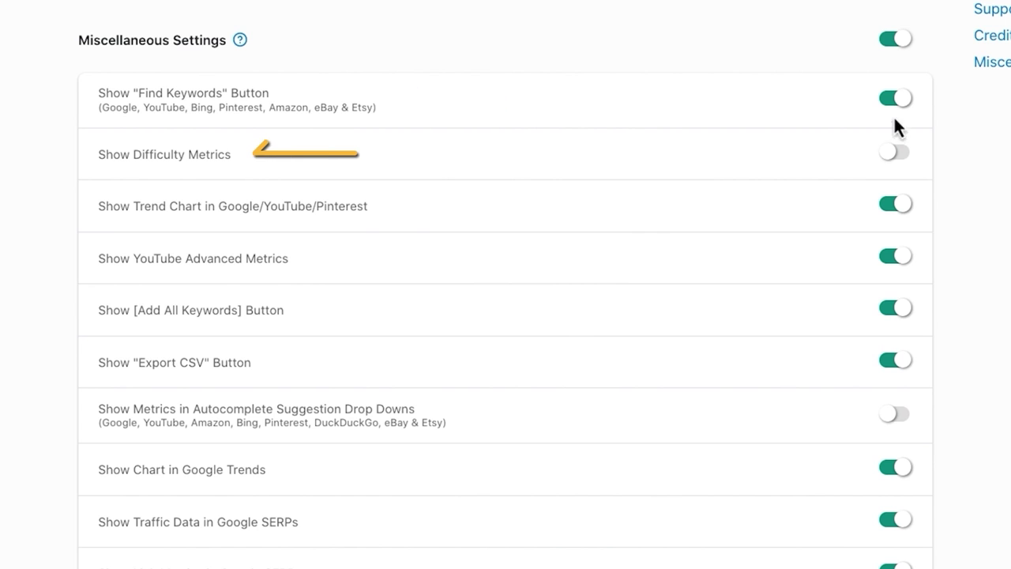
click(899, 165)
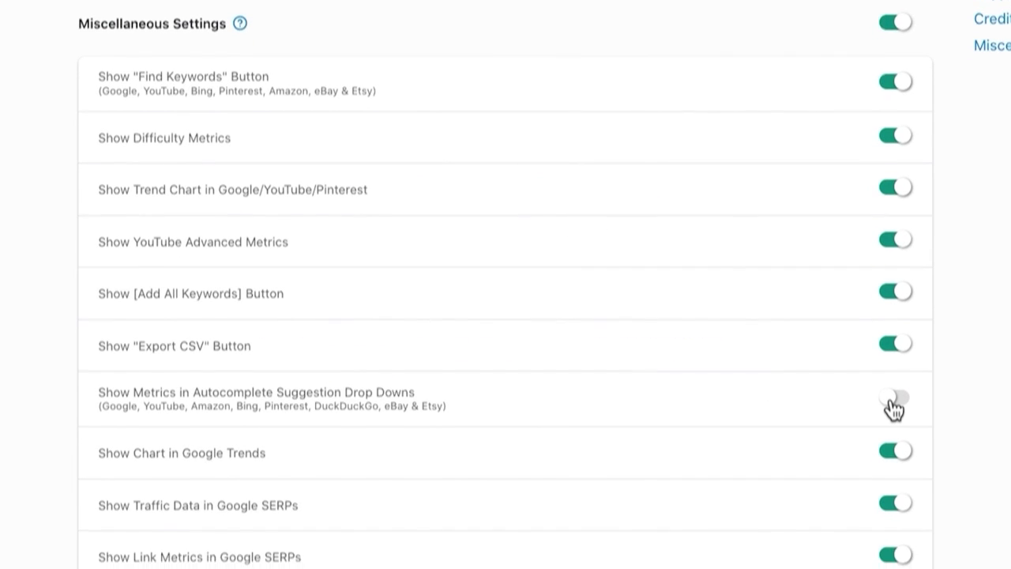
click(895, 414)
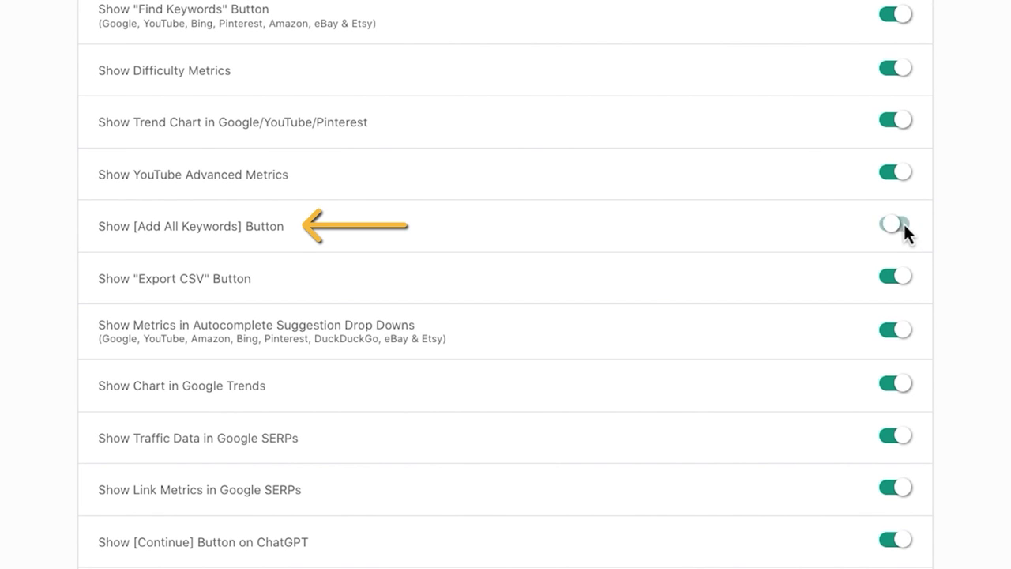
click(907, 284)
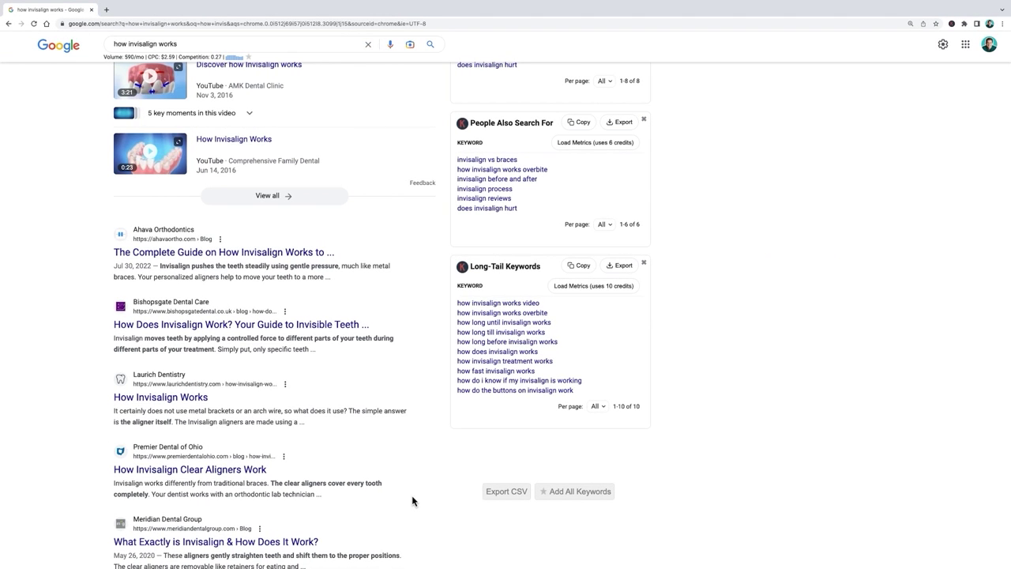
- Nudge the Export CSV bar, switch the extension off, and type 'Can I use my toaster to dry my socks?'
mouse_move(474, 493)
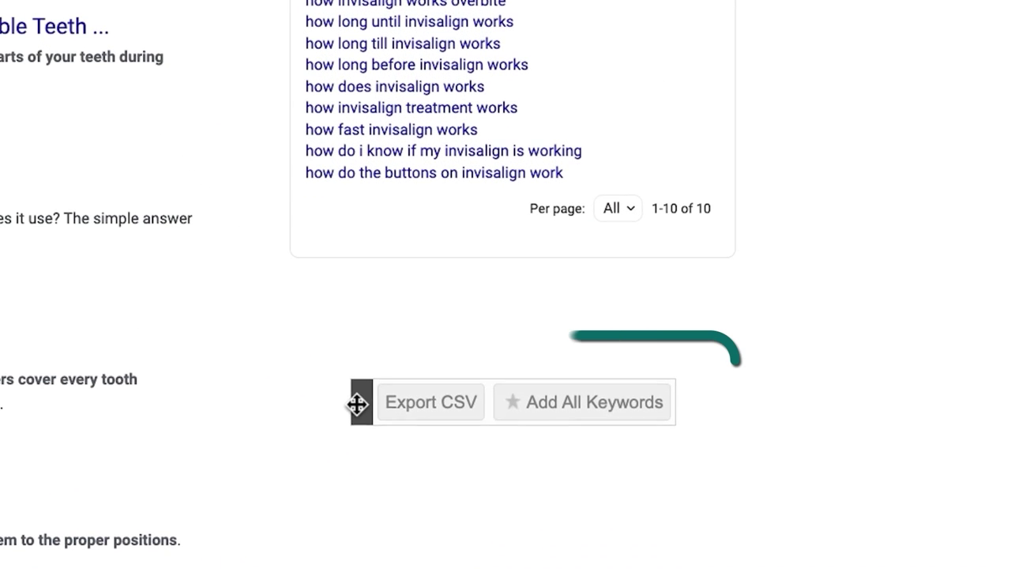
drag(360, 405, 357, 401)
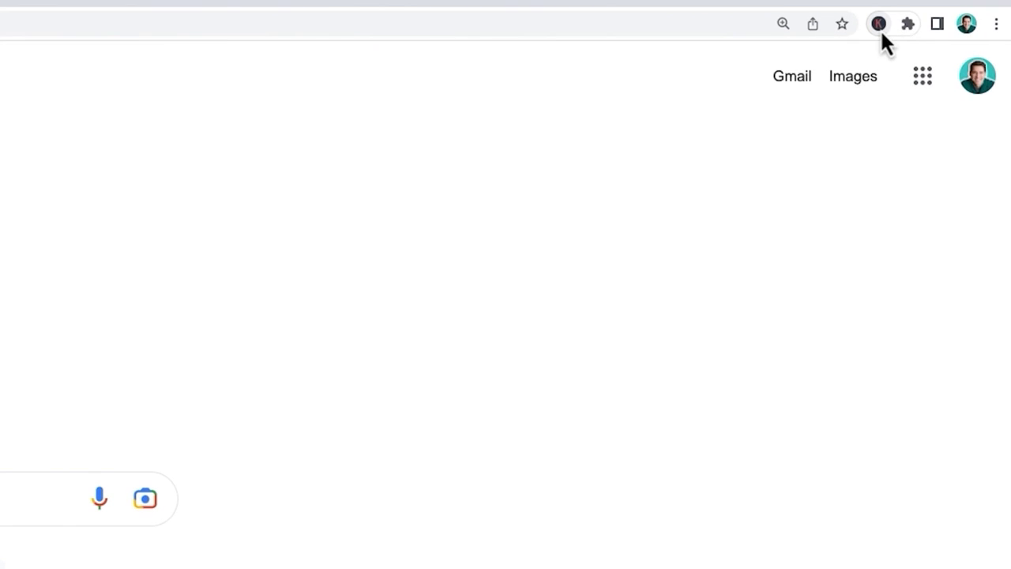
click(880, 26)
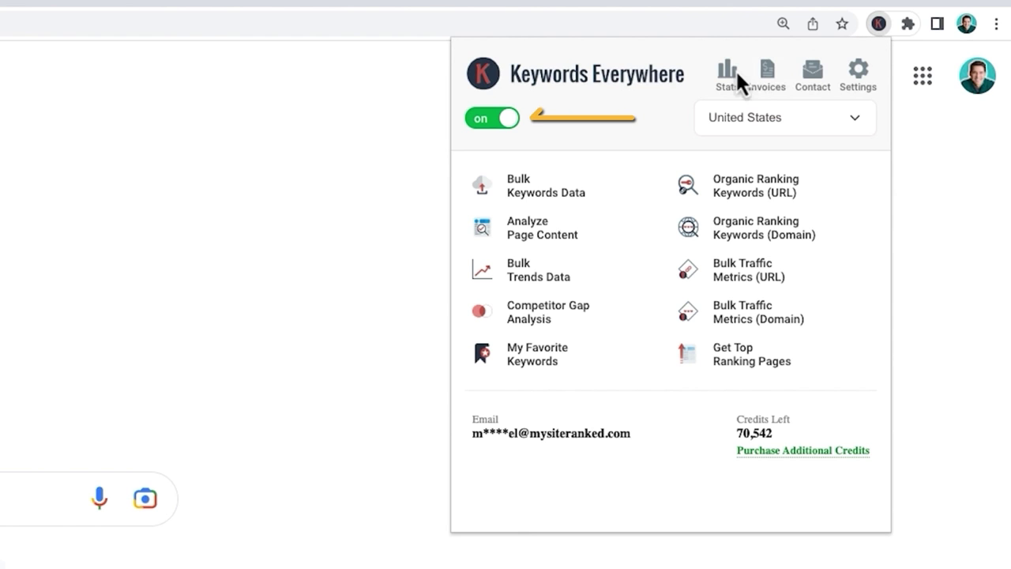
click(481, 131)
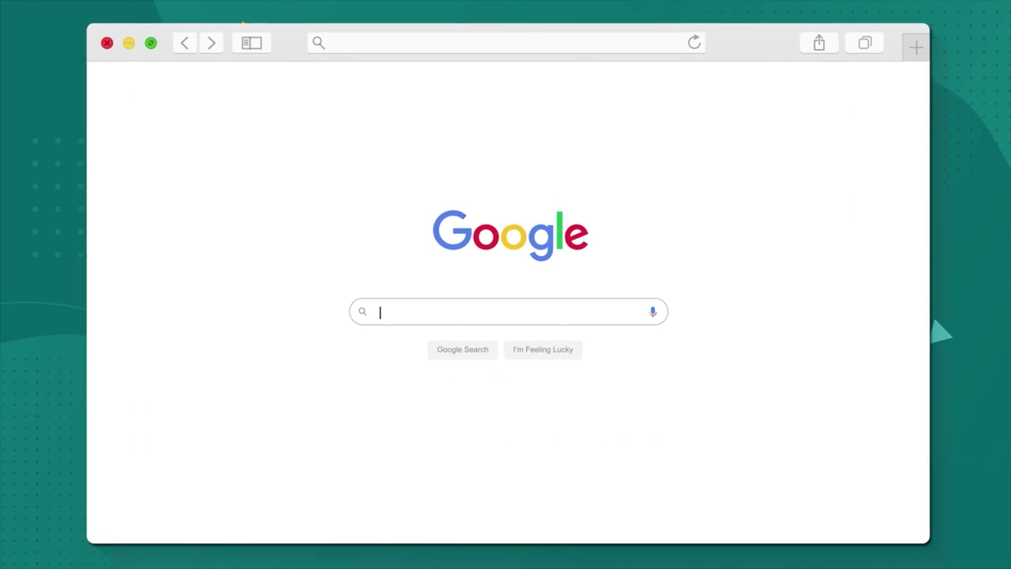
text(Can I use my toaster to dry my socks?)
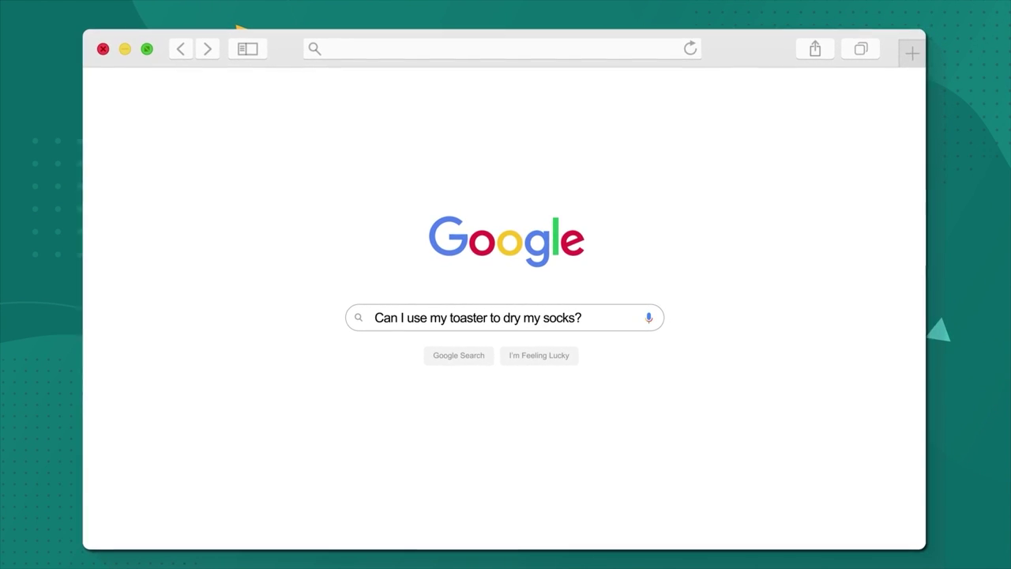